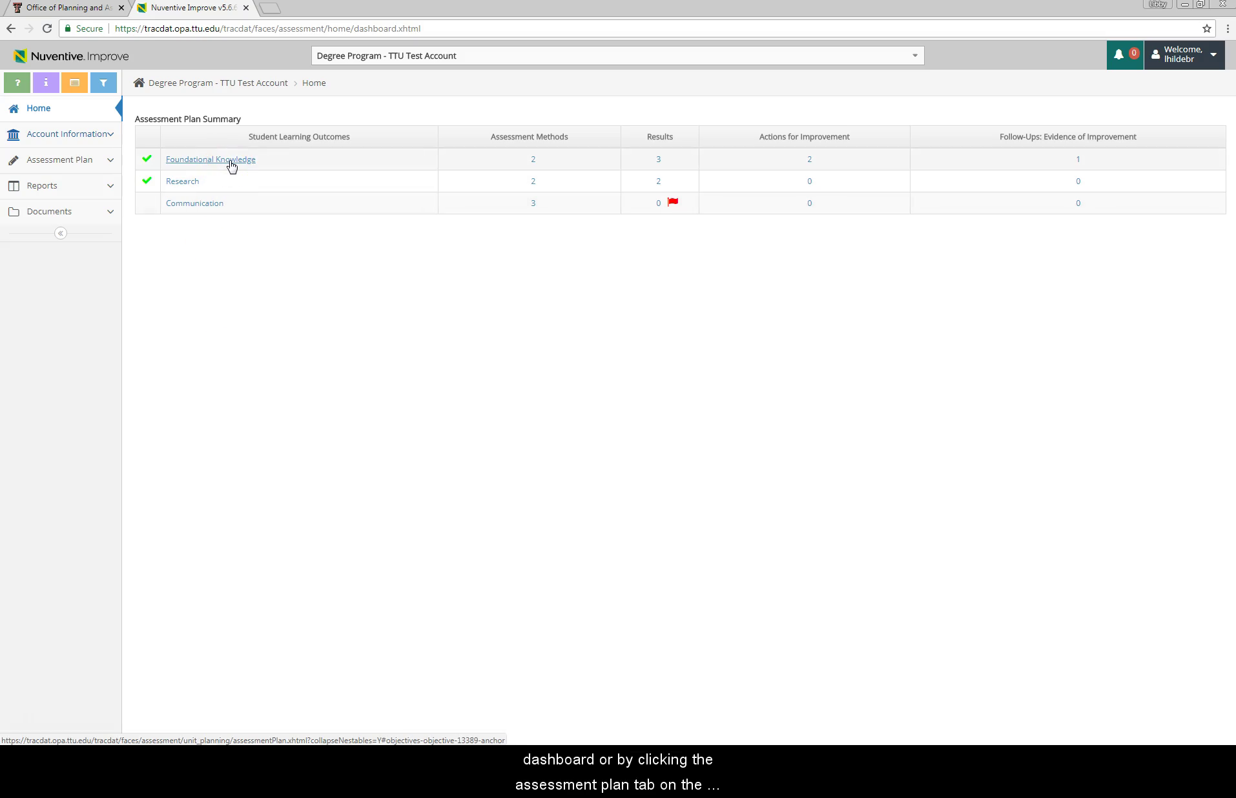
Expand the Assessment Plan menu to reveal the Program Assessment Plan and Results pages
click(85, 167)
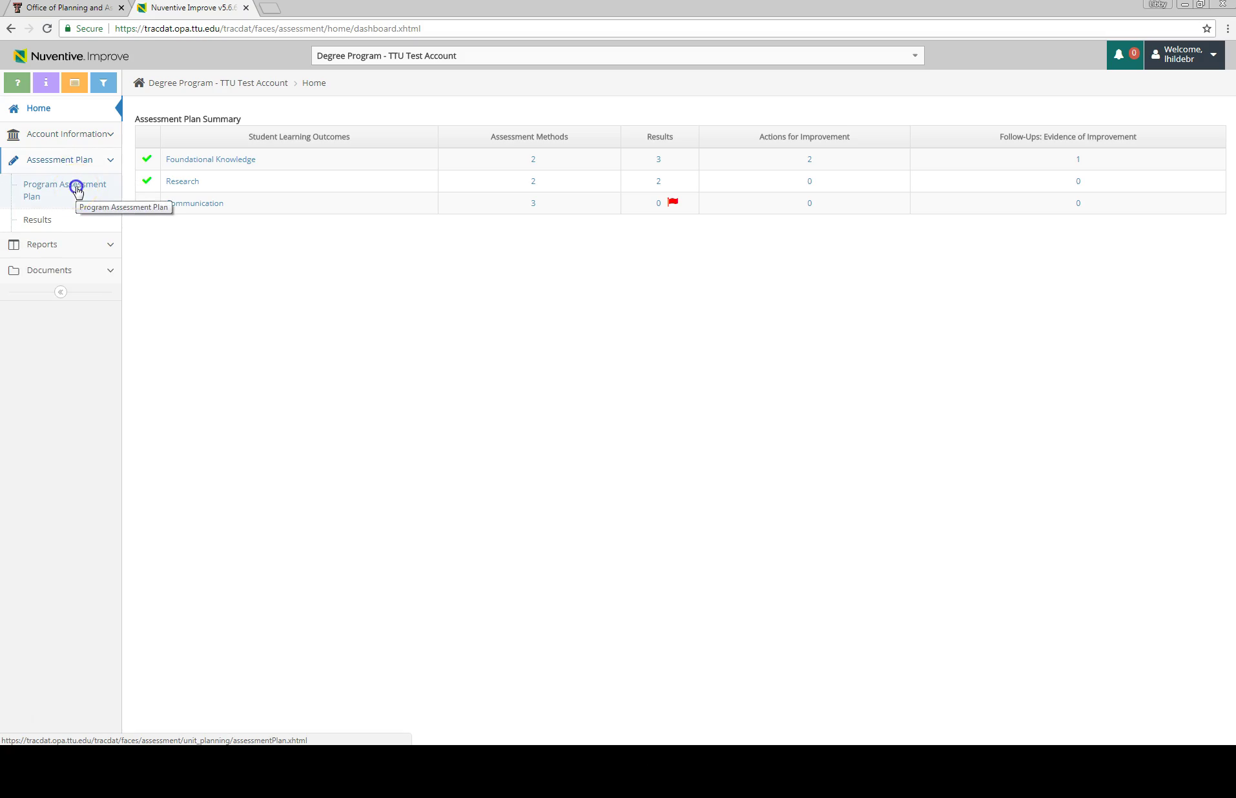
Go to the Program Assessment Plan and start editing the Foundational Knowledge outcome
click(77, 190)
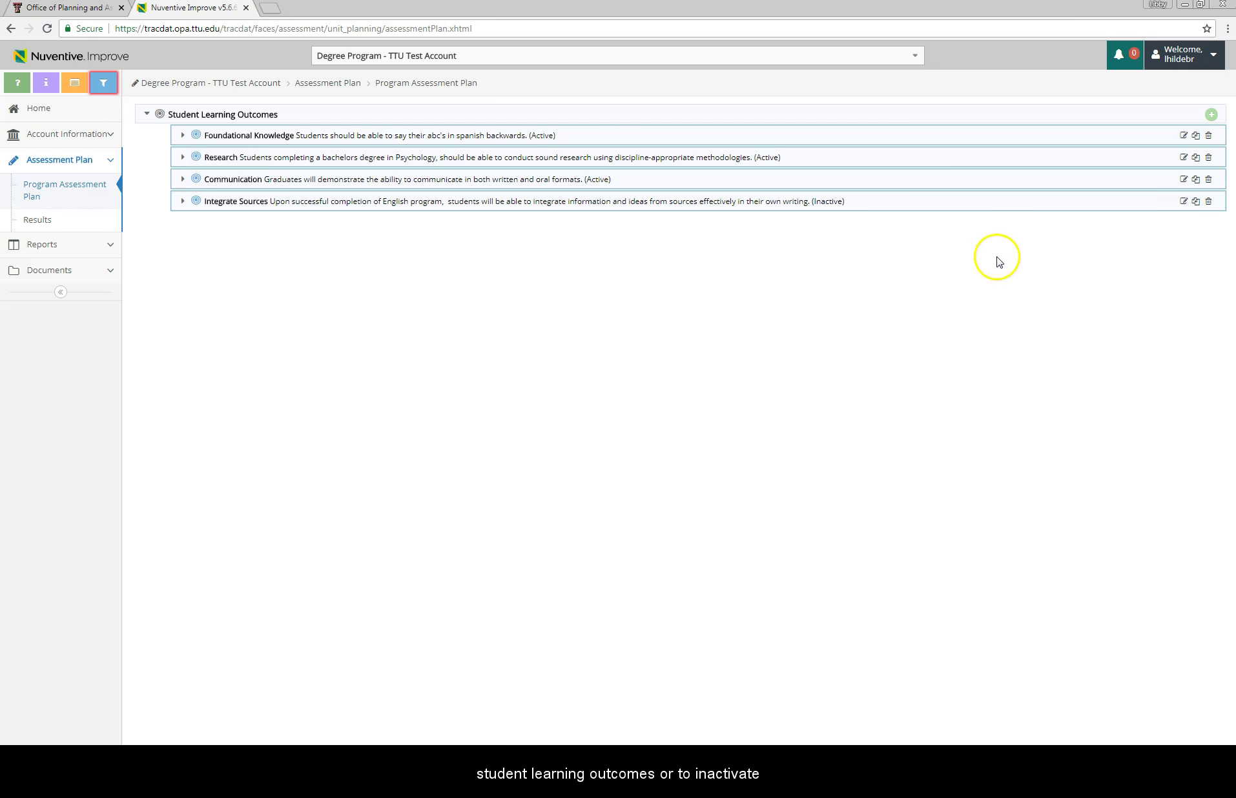
click(1184, 137)
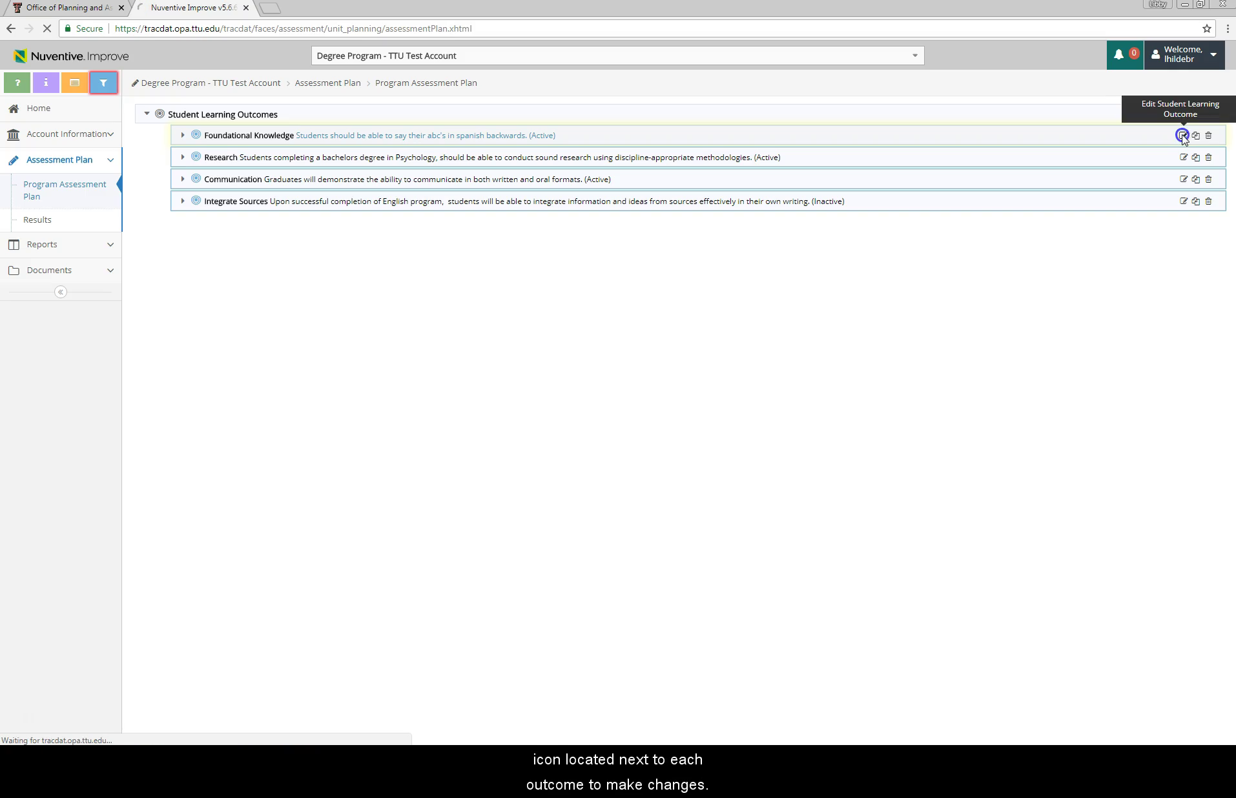
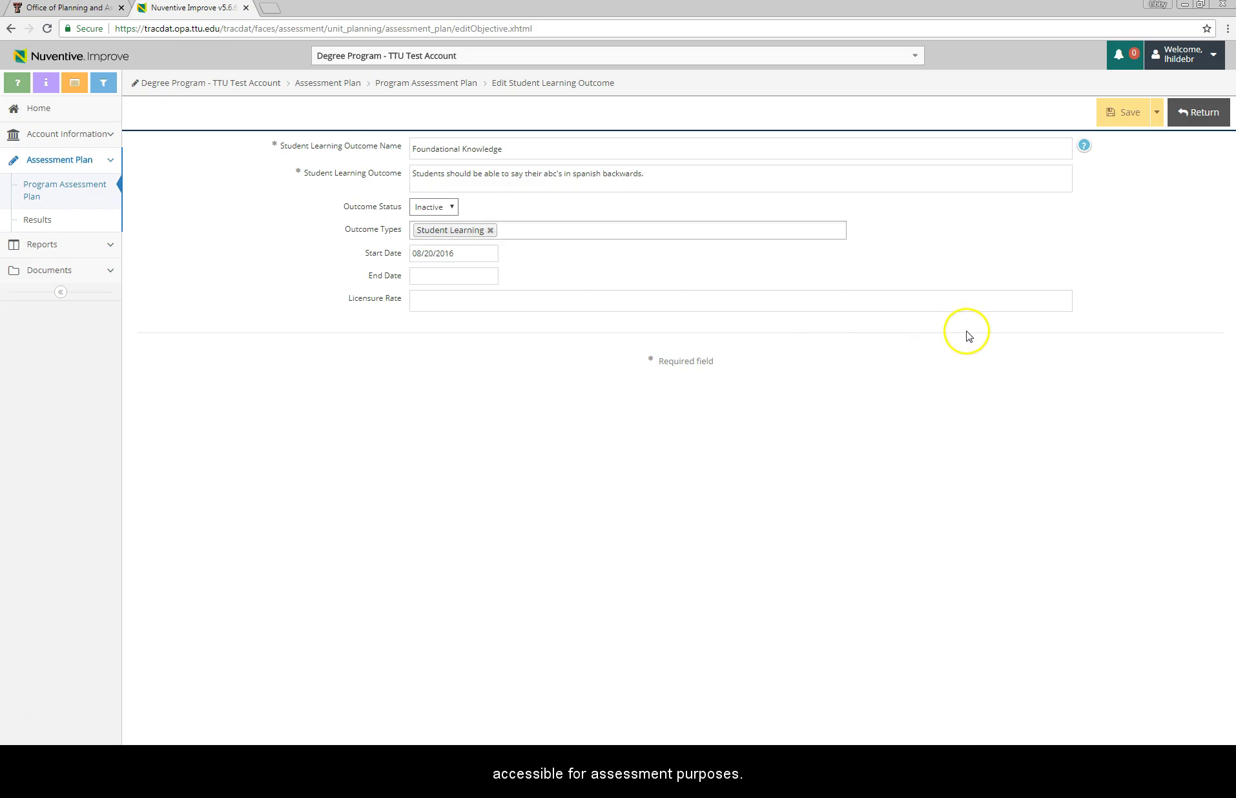
Save the inactive Foundational Knowledge outcome and return to the Program Assessment Plan
click(1125, 117)
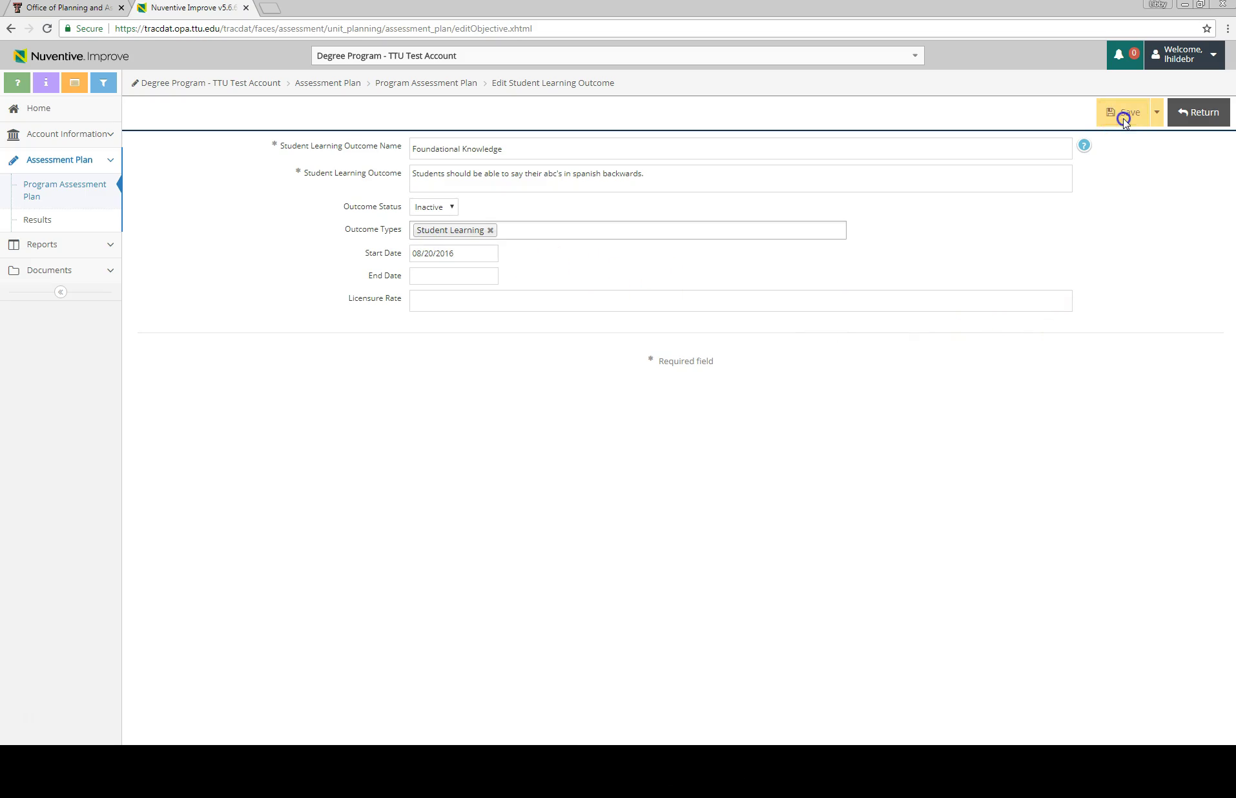
click(1209, 116)
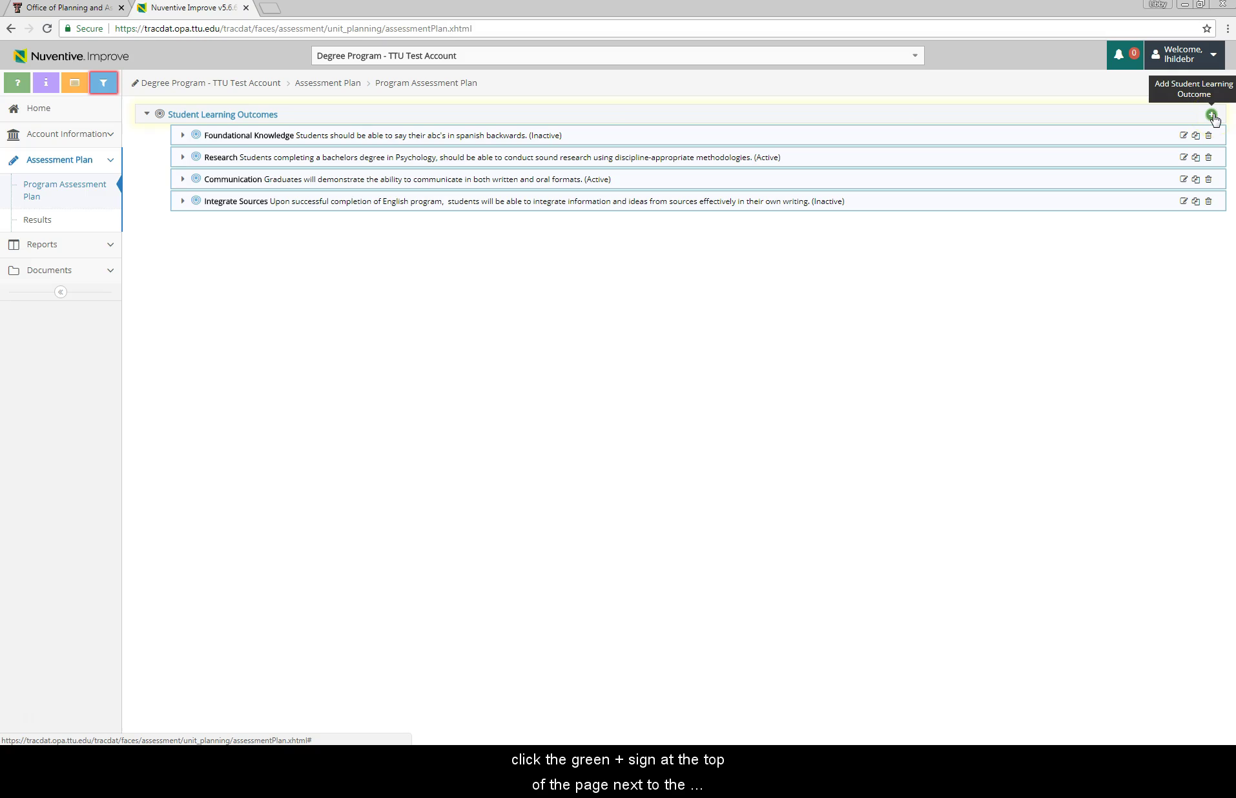
Add a new Student Learning Outcome and place the cursor in its blank name field
click(1212, 115)
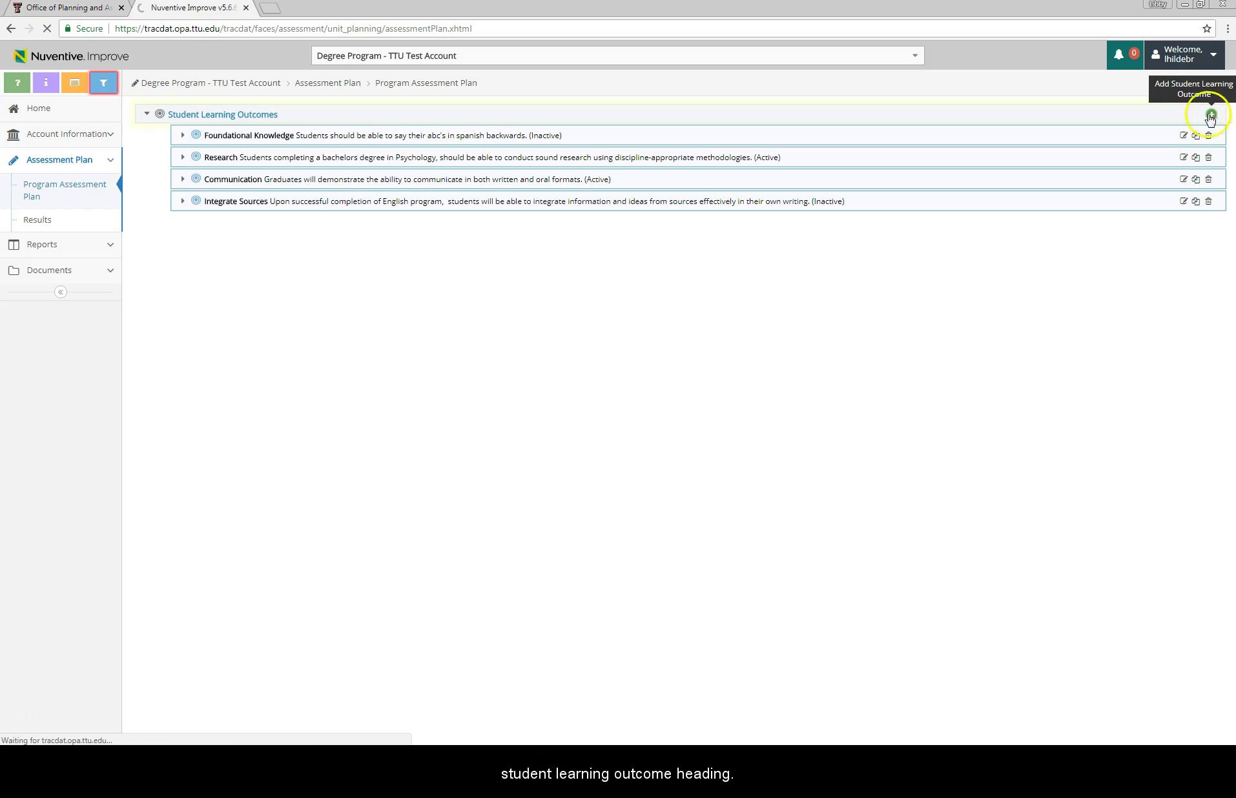
click(460, 145)
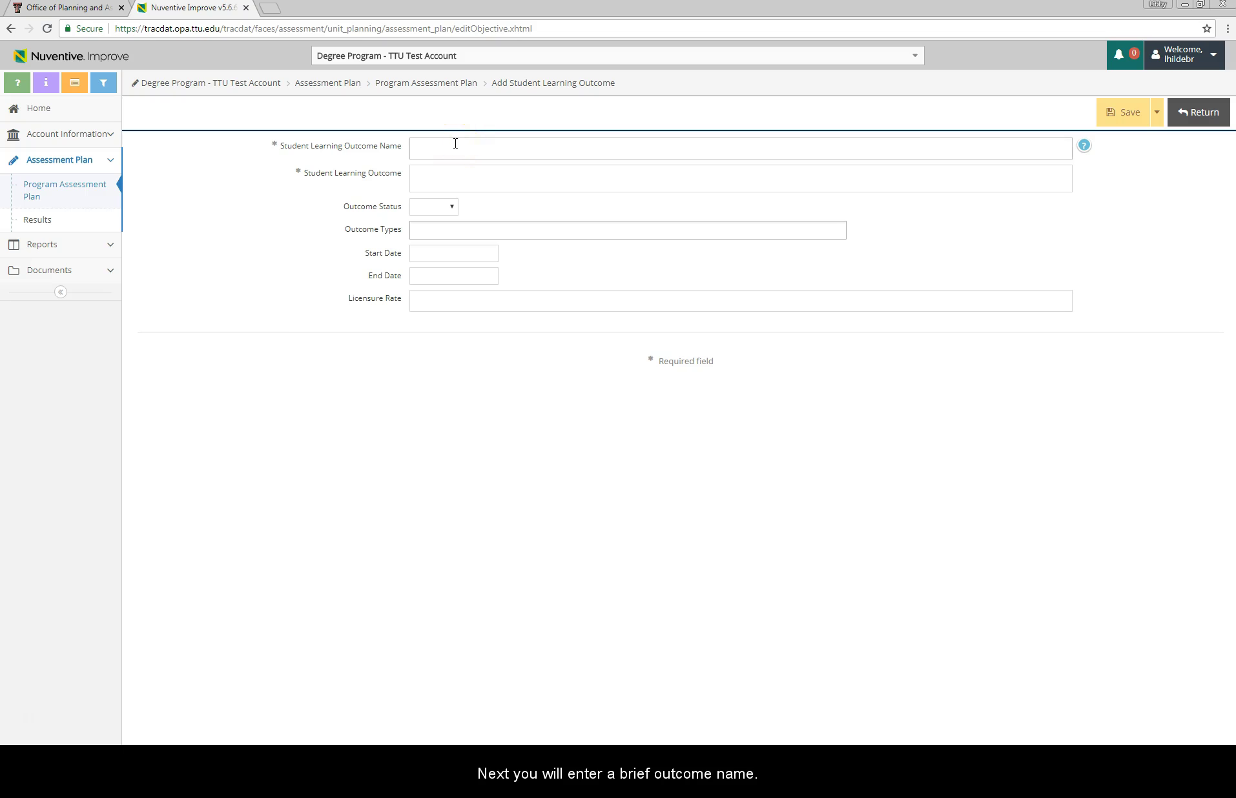
text(Application of knowledge)
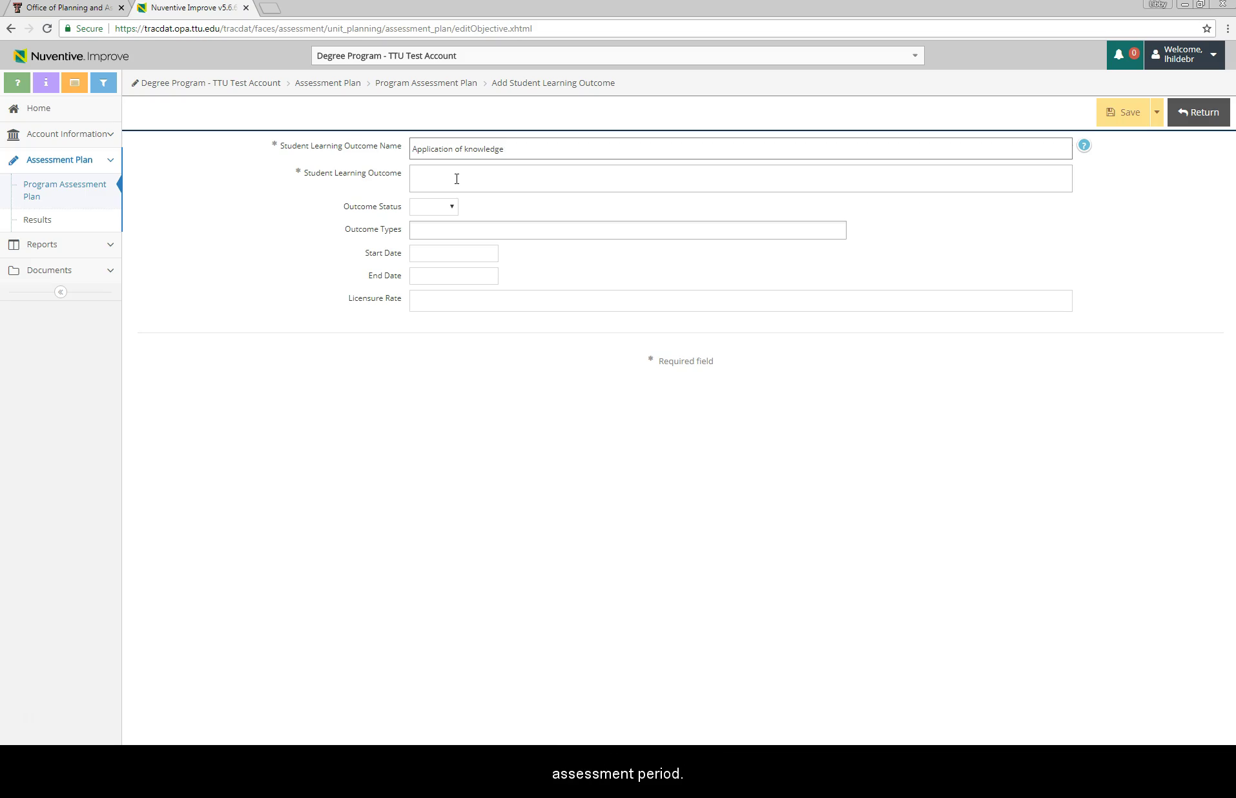
Begin the outcome statement about oral communication skills for working with clients
click(456, 178)
text(Students will d)
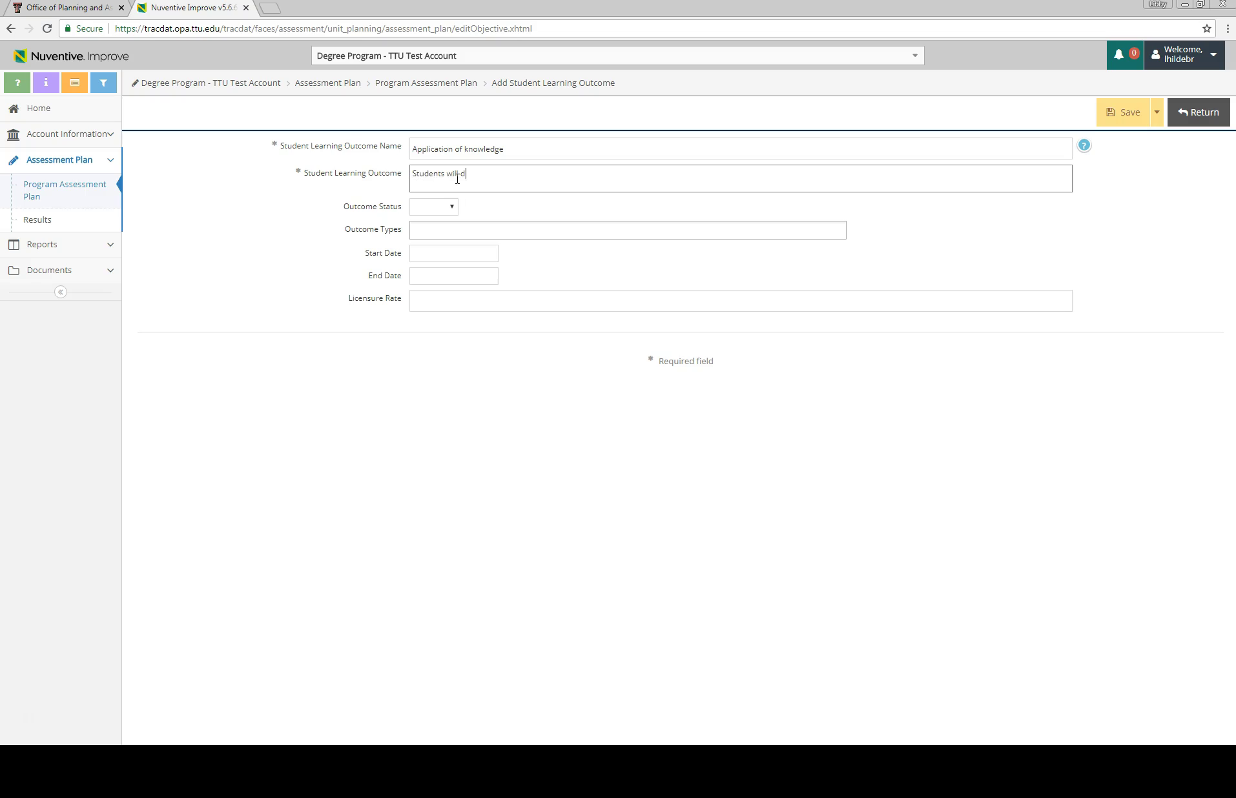
text(emonstrate oral communication skills needed to succ)
text(essfully communicate wit)
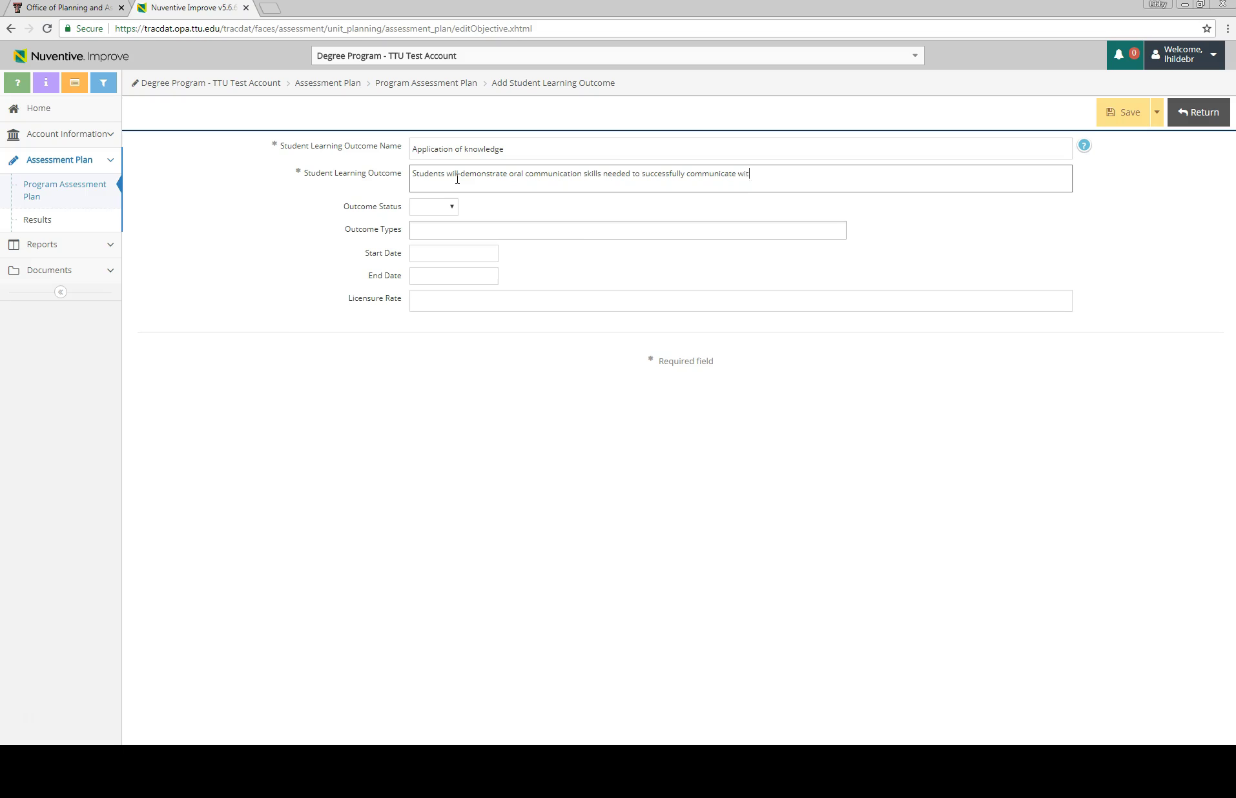
text(h clients and build relationships.)
Save 'Application of knowledge' as Active, Student Learning type, starting 06/01/2018
click(437, 206)
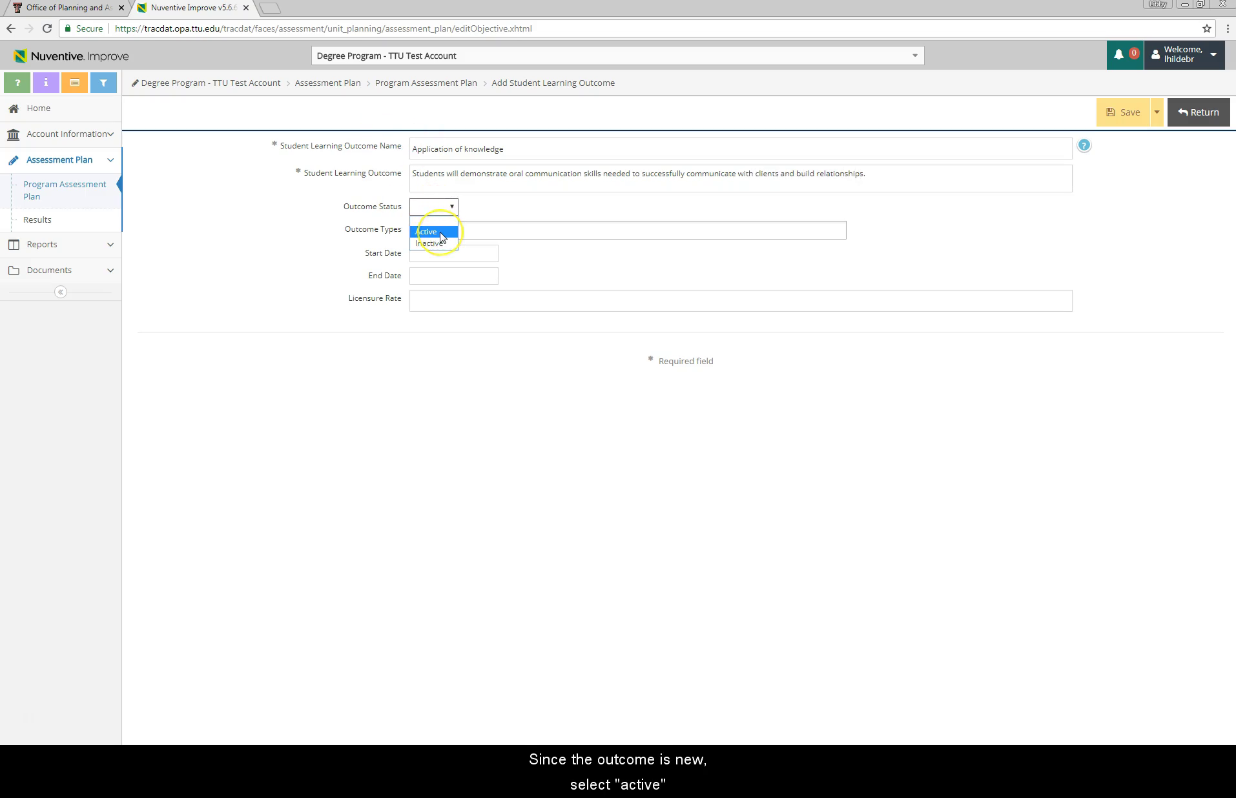
click(430, 232)
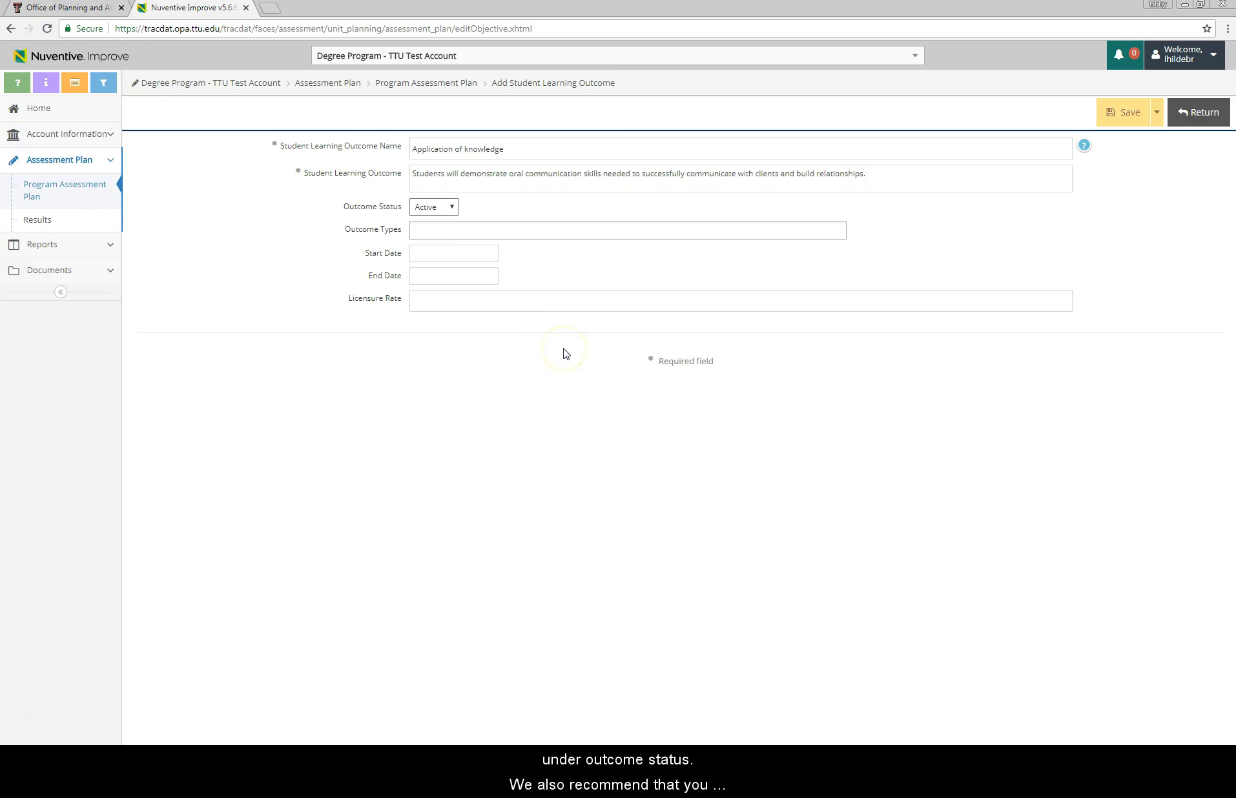
click(497, 230)
click(472, 277)
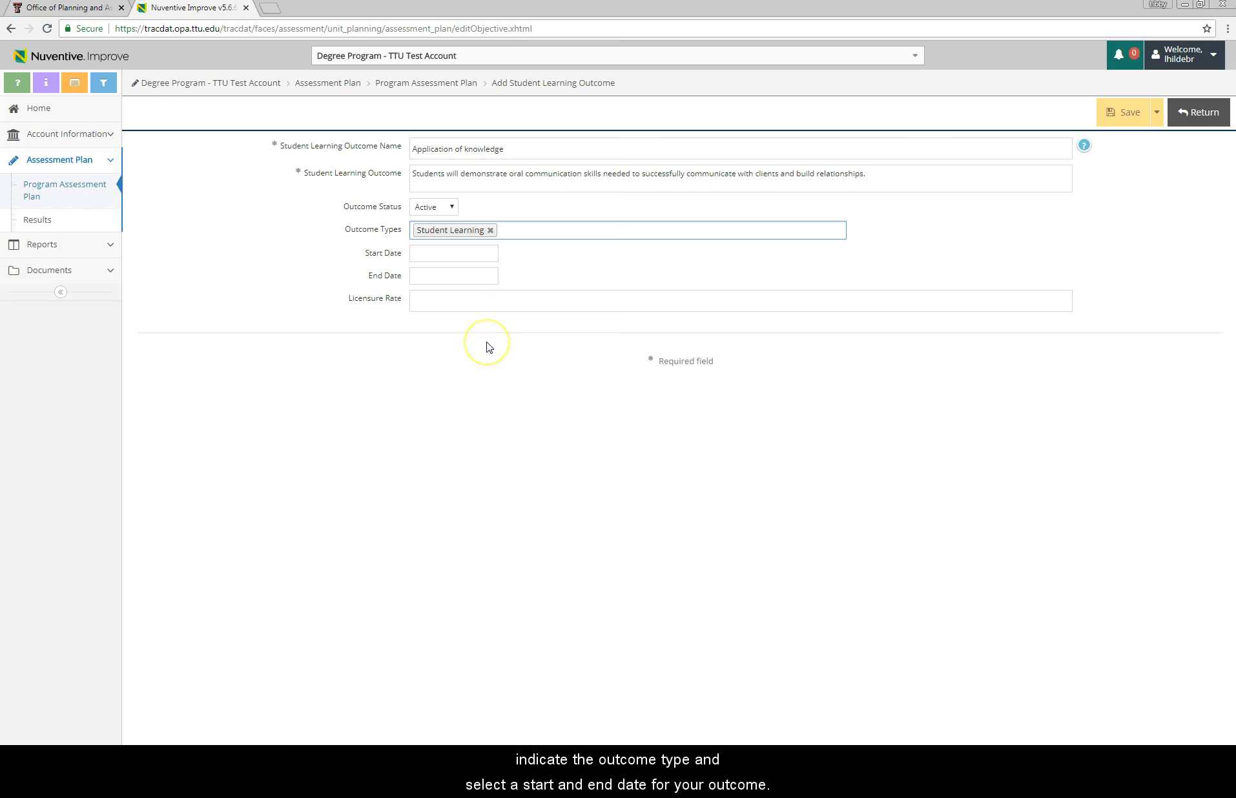
click(452, 253)
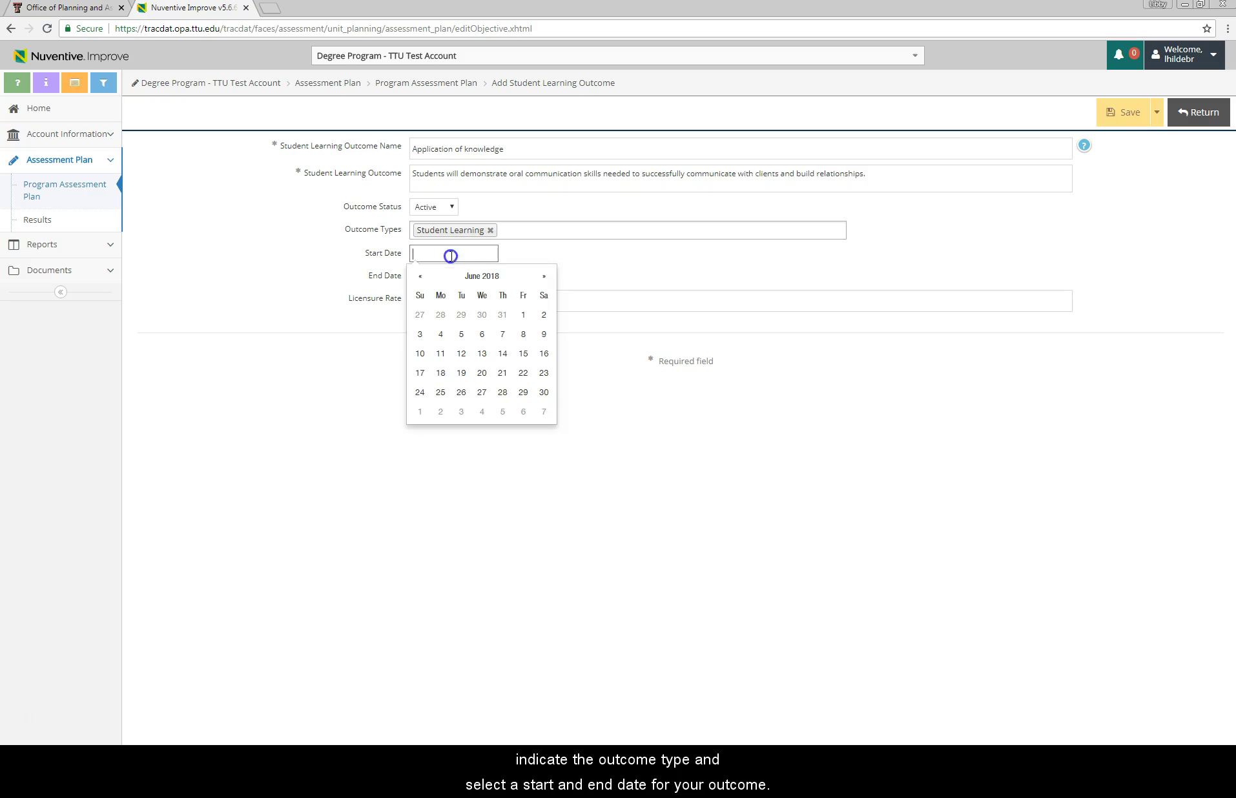
click(522, 316)
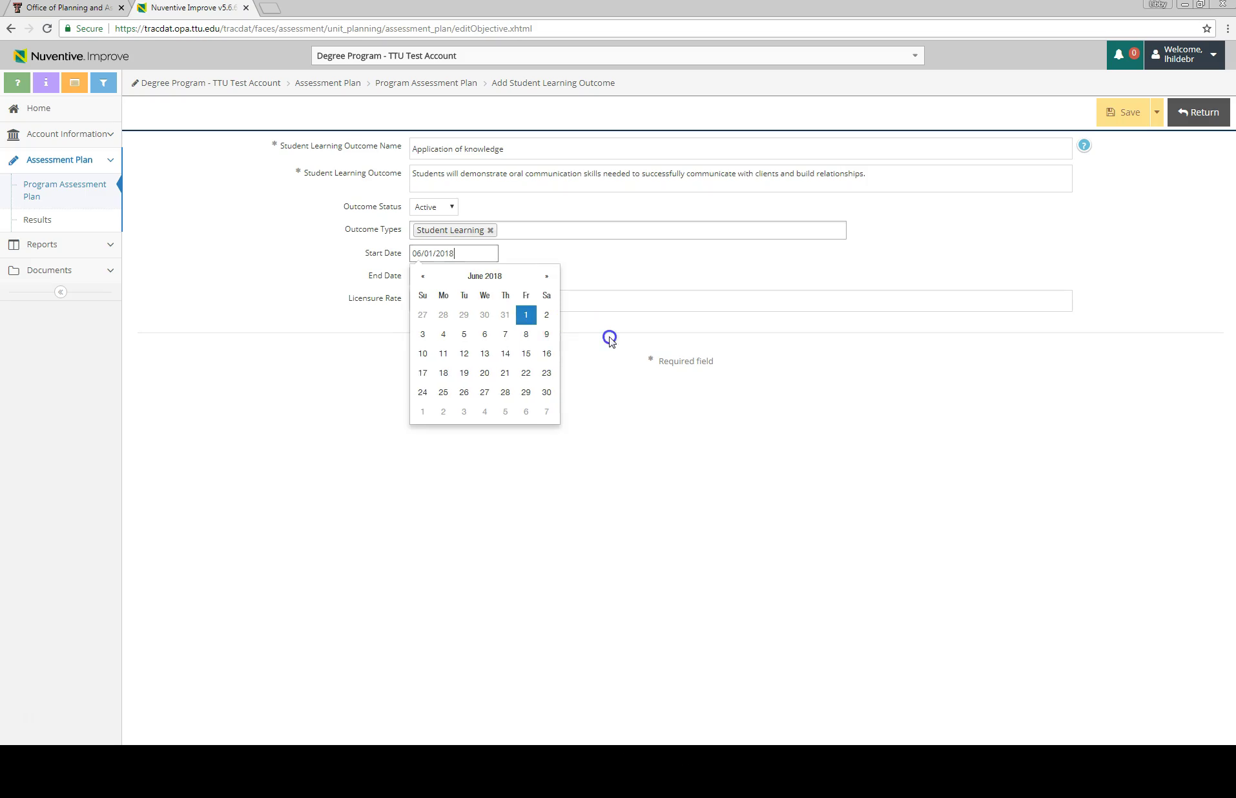
click(538, 322)
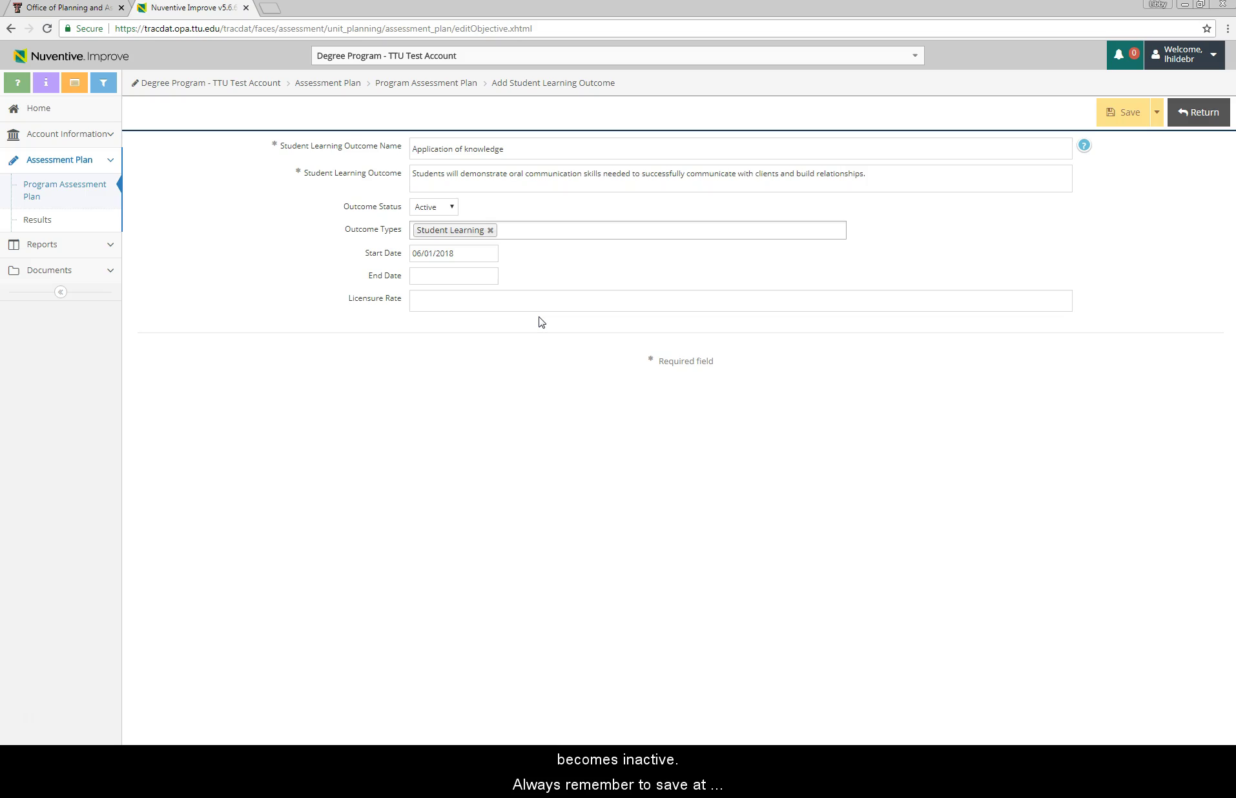
click(1117, 117)
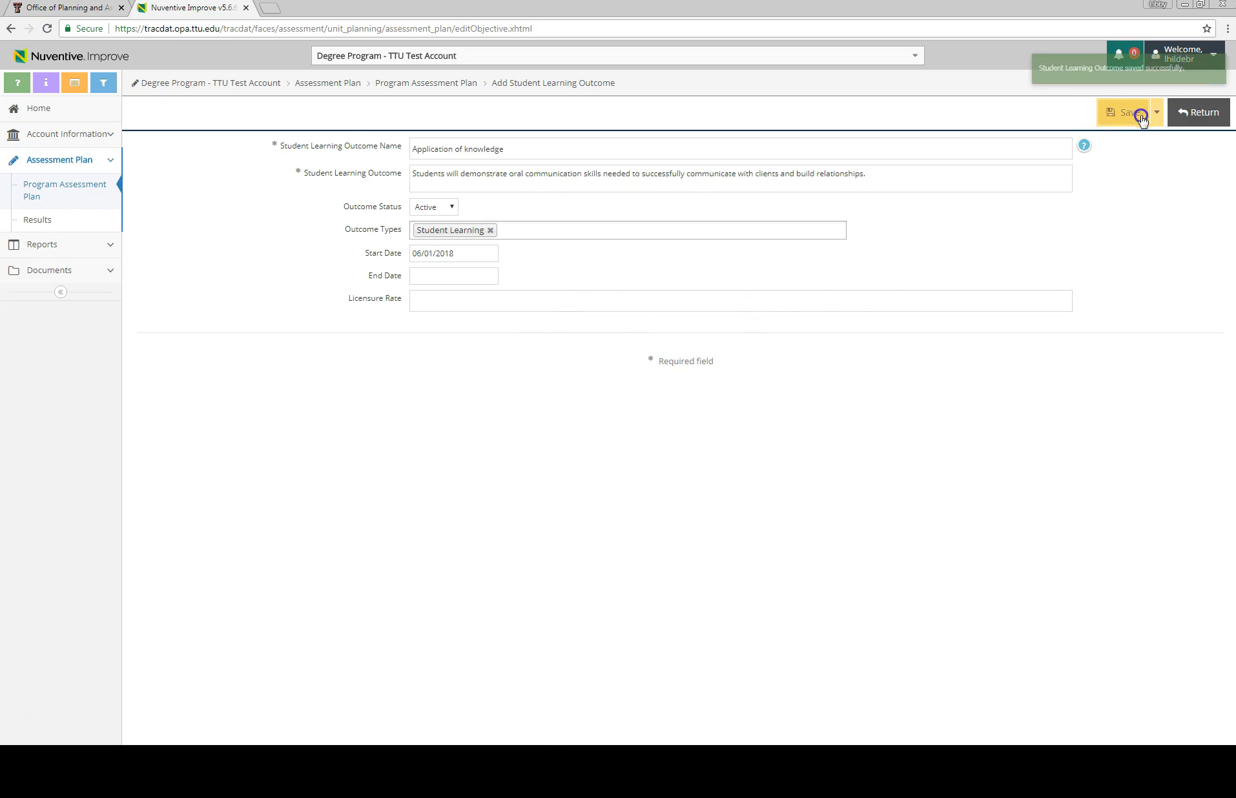
click(1212, 118)
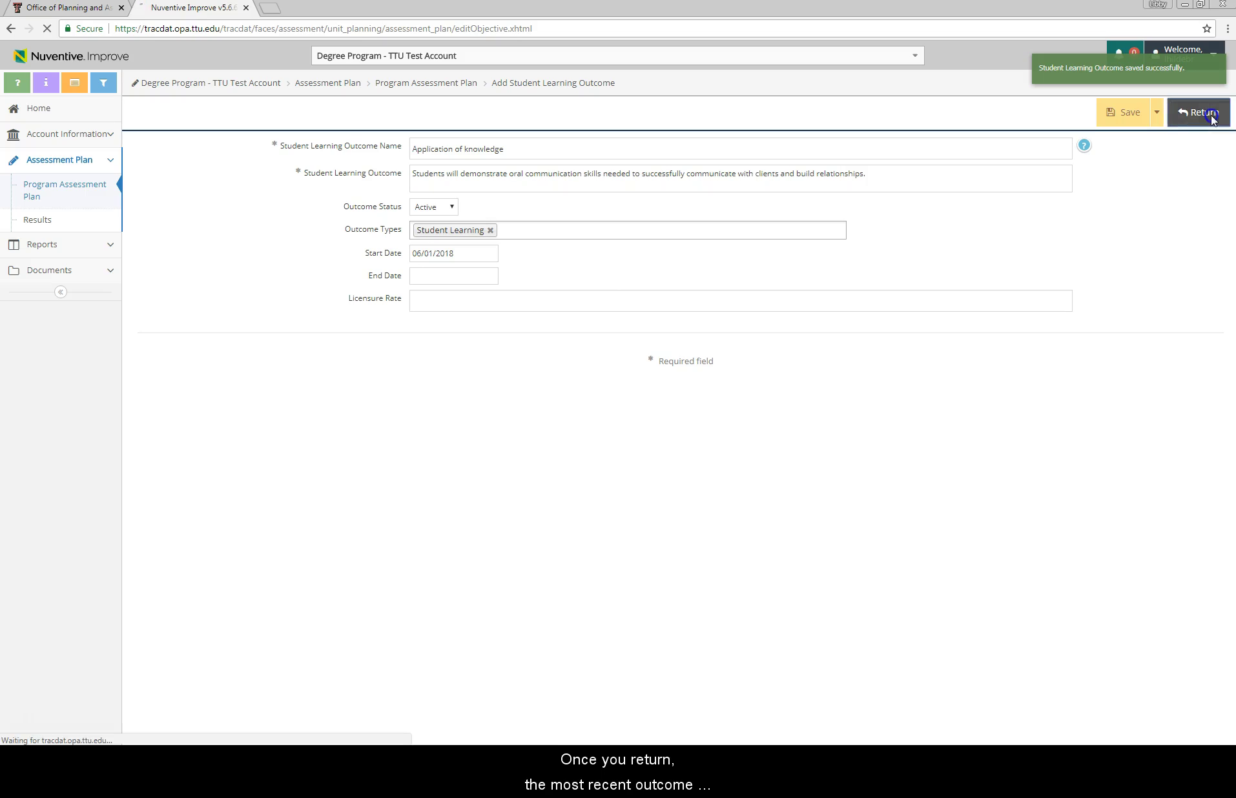